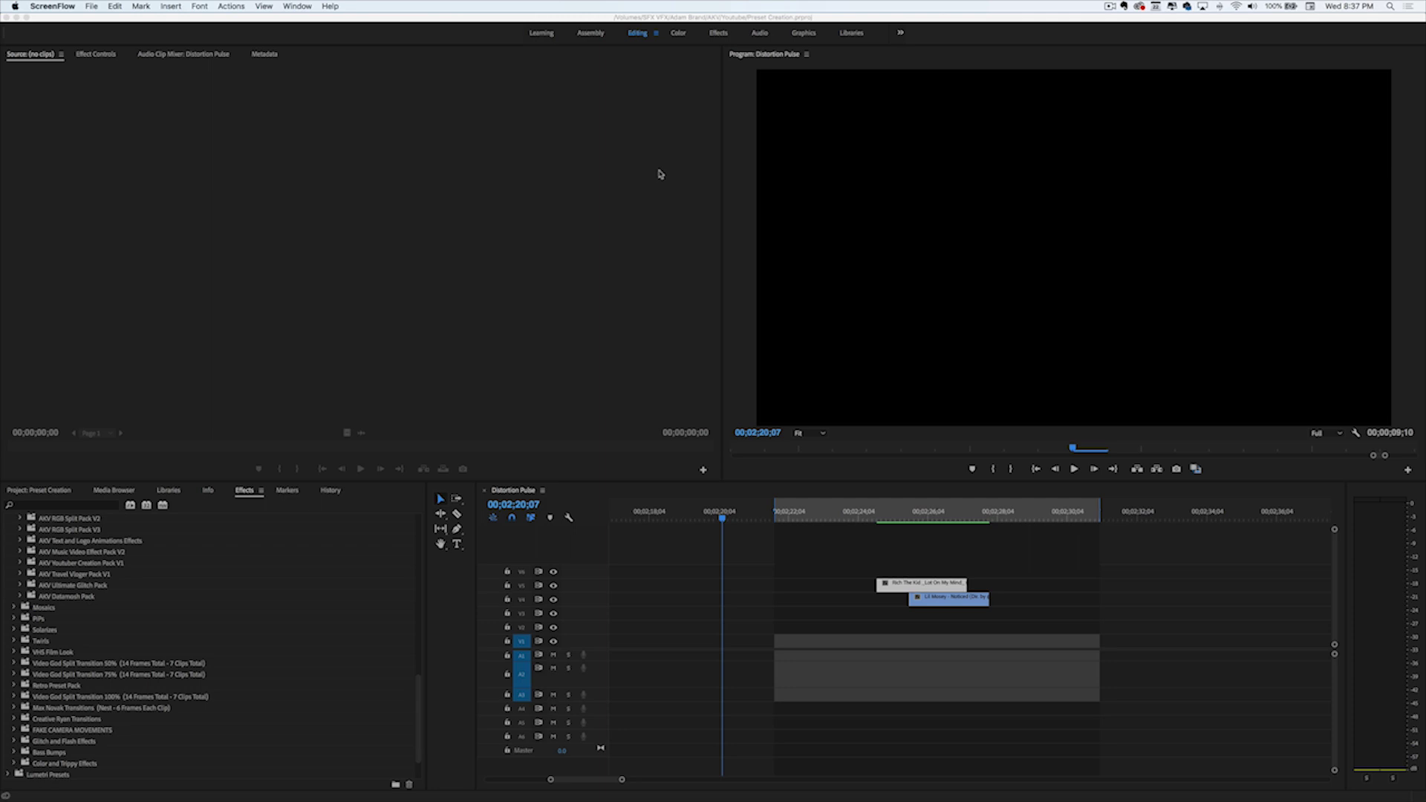
Expand the AKV Datamosh Pack folder to list Datamosh Transition presets 1 through 14
{"action": "left_click", "coordinate": [21, 599]}
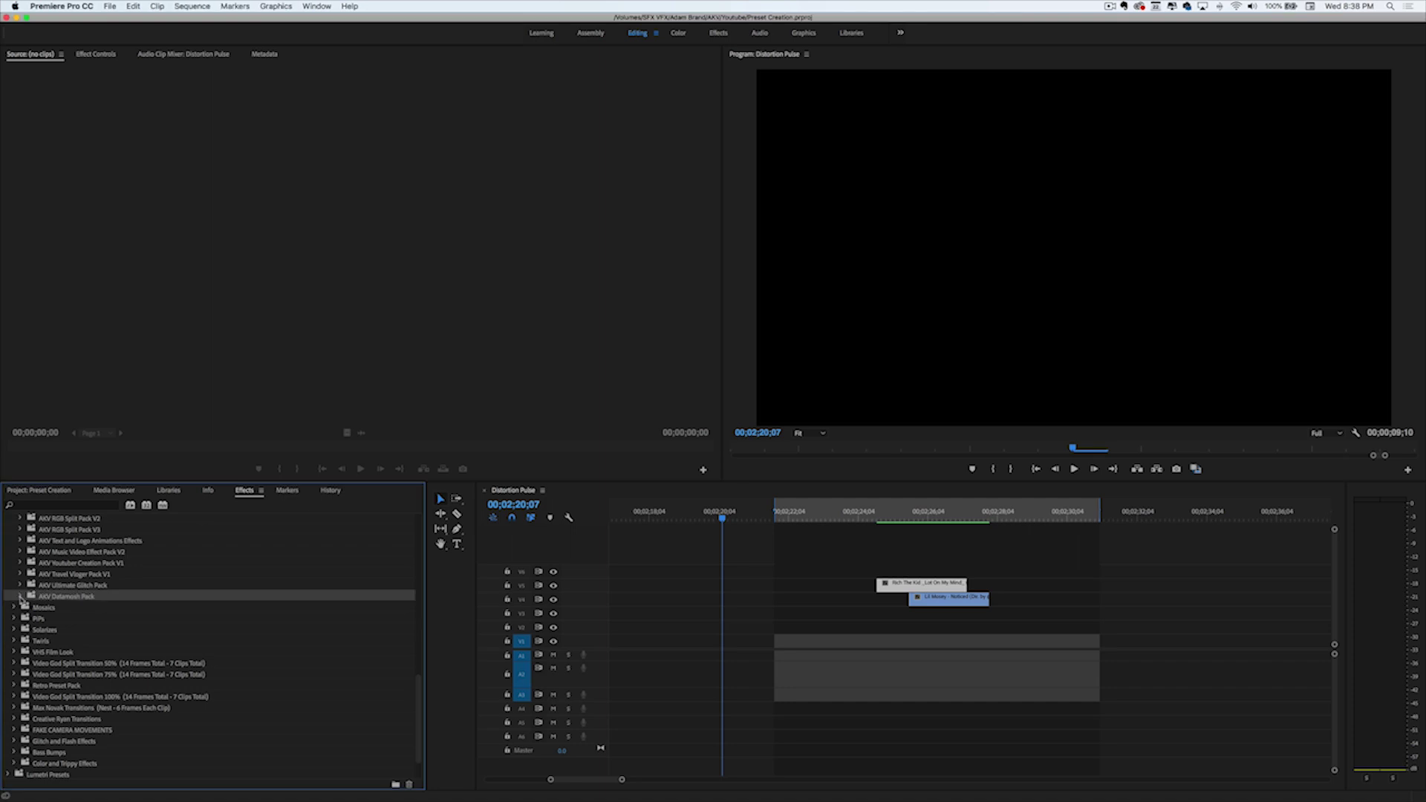
{"action": "left_click", "coordinate": [20, 597]}
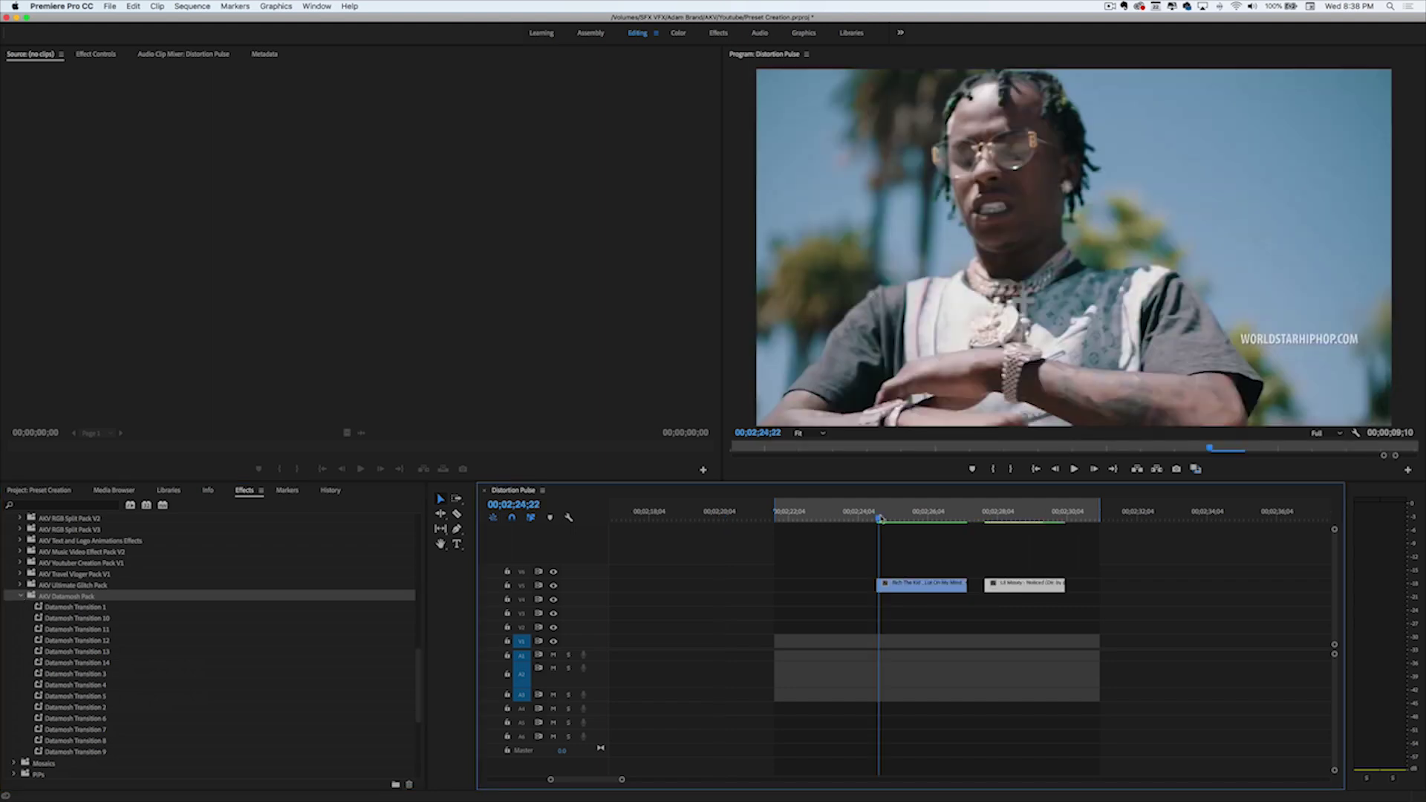
Try moving the lower clip up beside the upper one, undo it, and scrub to the upper clip's end
{"action": "left_click_drag", "start_coordinate": [921, 520], "coordinate": [956, 519]}
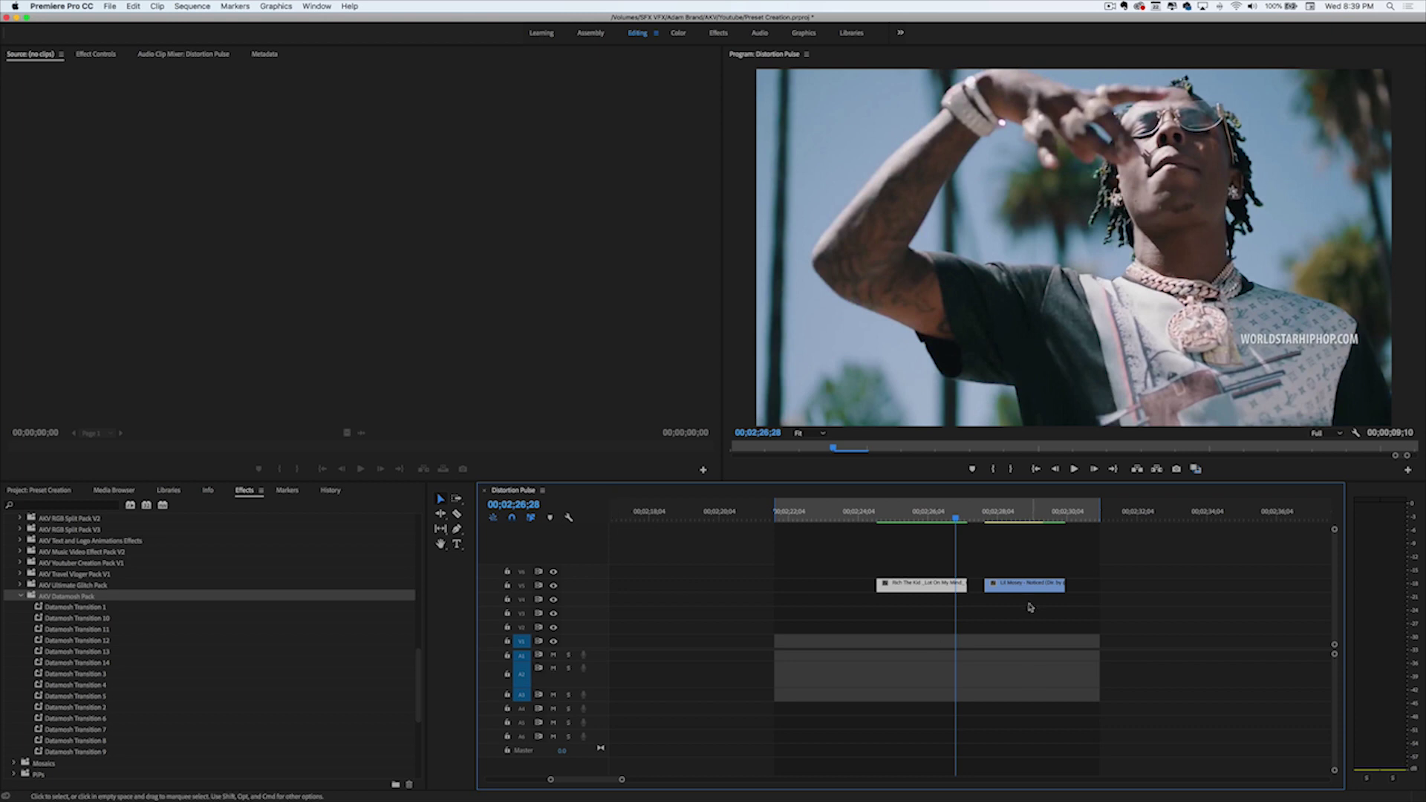
{"action": "key", "text": "super+z"}
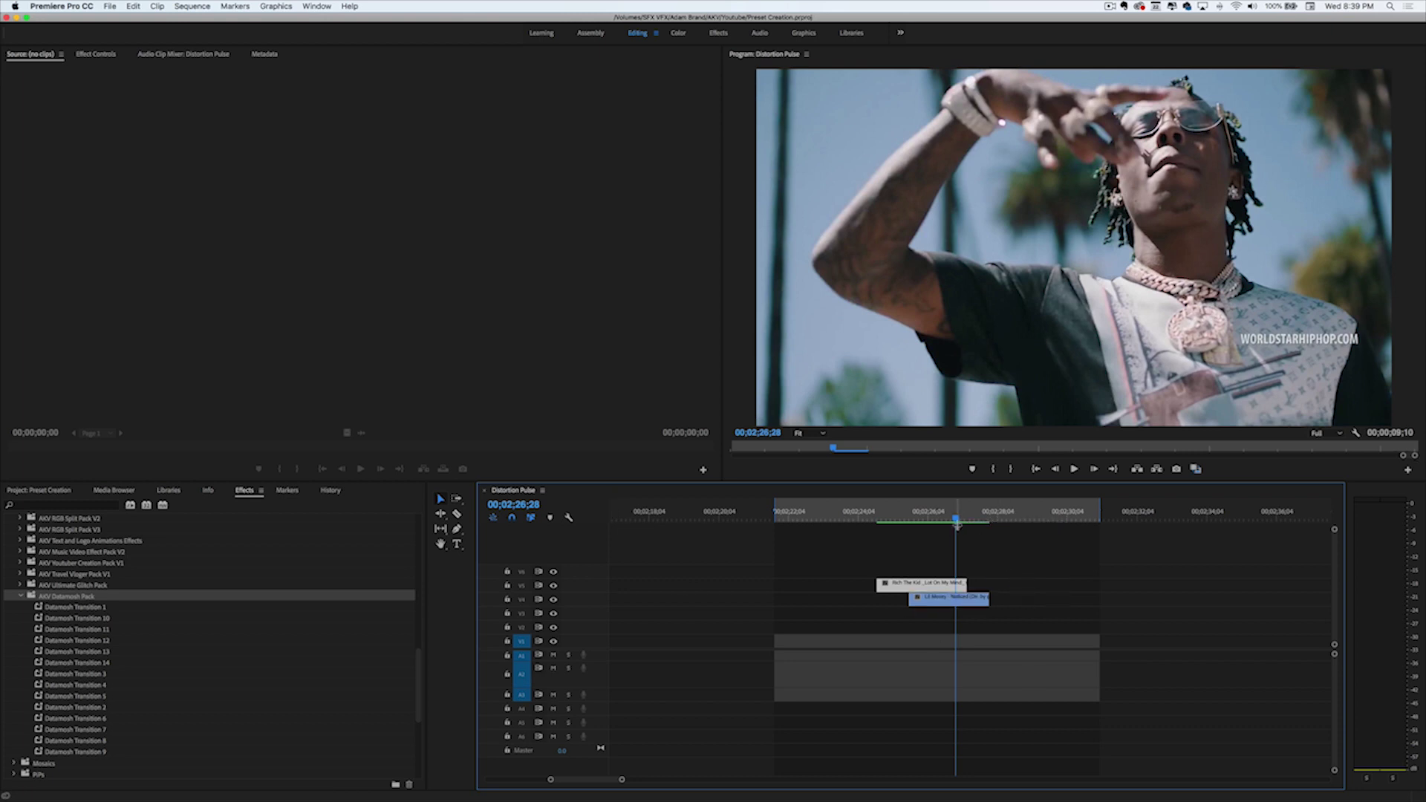
{"action": "left_click_drag", "start_coordinate": [957, 520], "coordinate": [970, 520]}
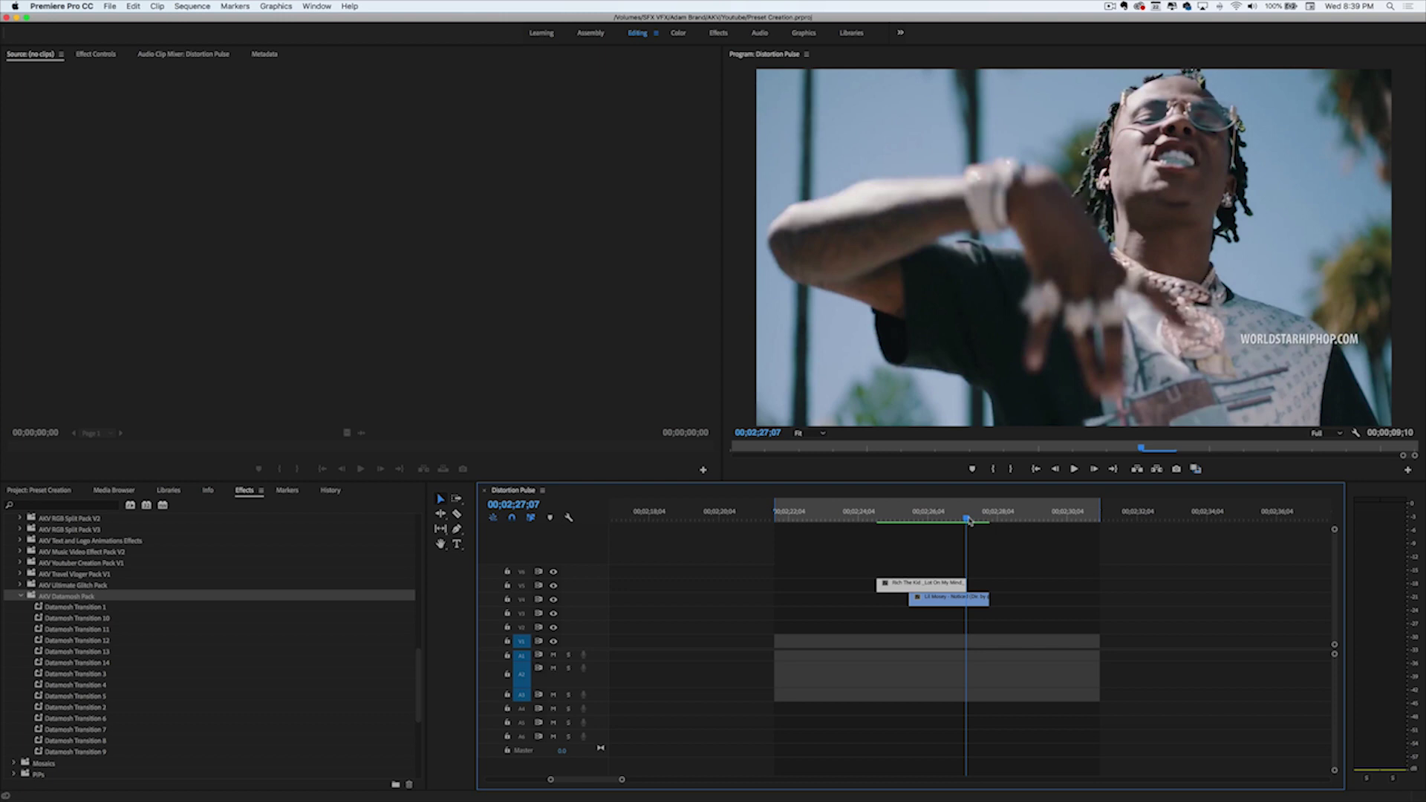
Split the upper clip at 00;02;25;18 and apply Datamosh Transition 1 to the new cut
{"action": "key", "text": "="}
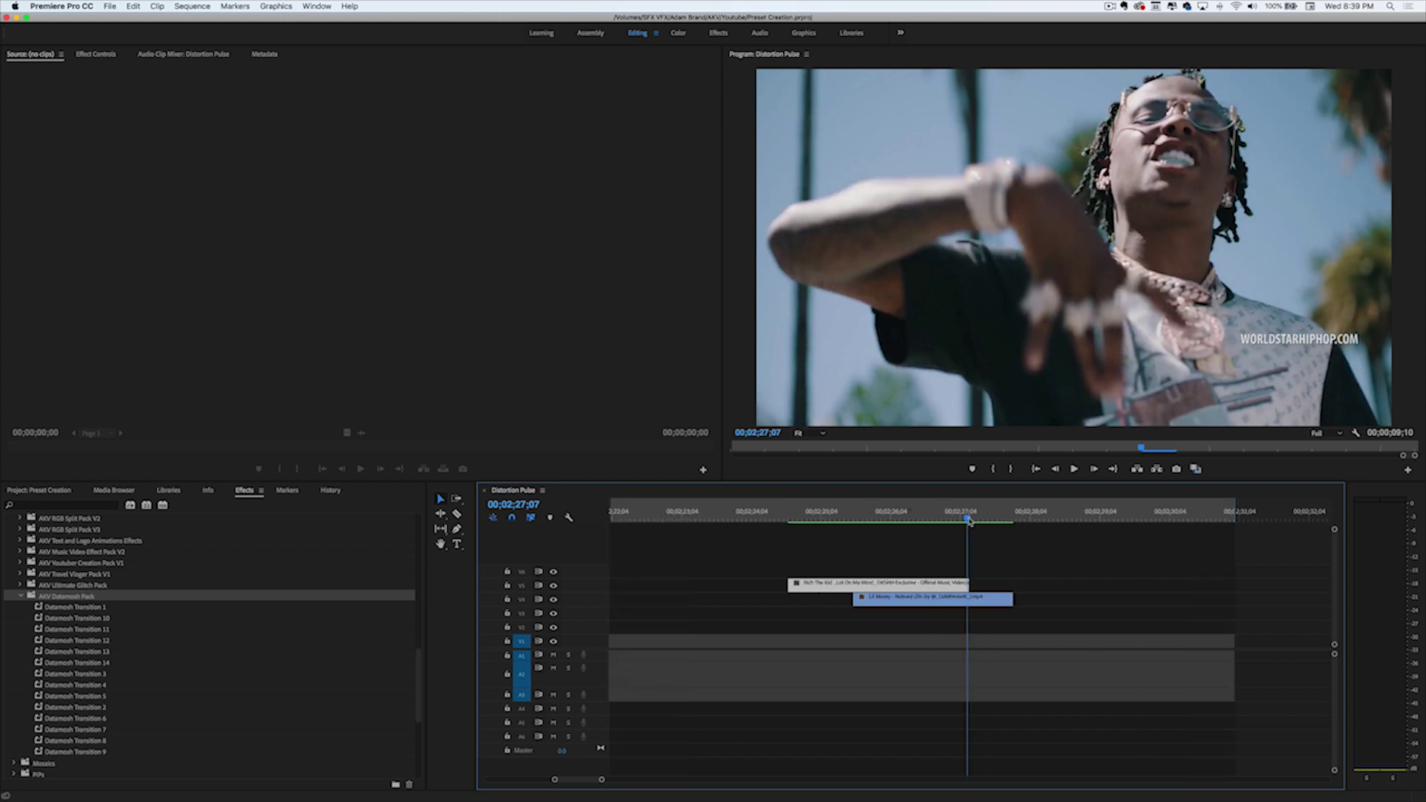
{"action": "left_click_drag", "start_coordinate": [969, 521], "coordinate": [971, 522]}
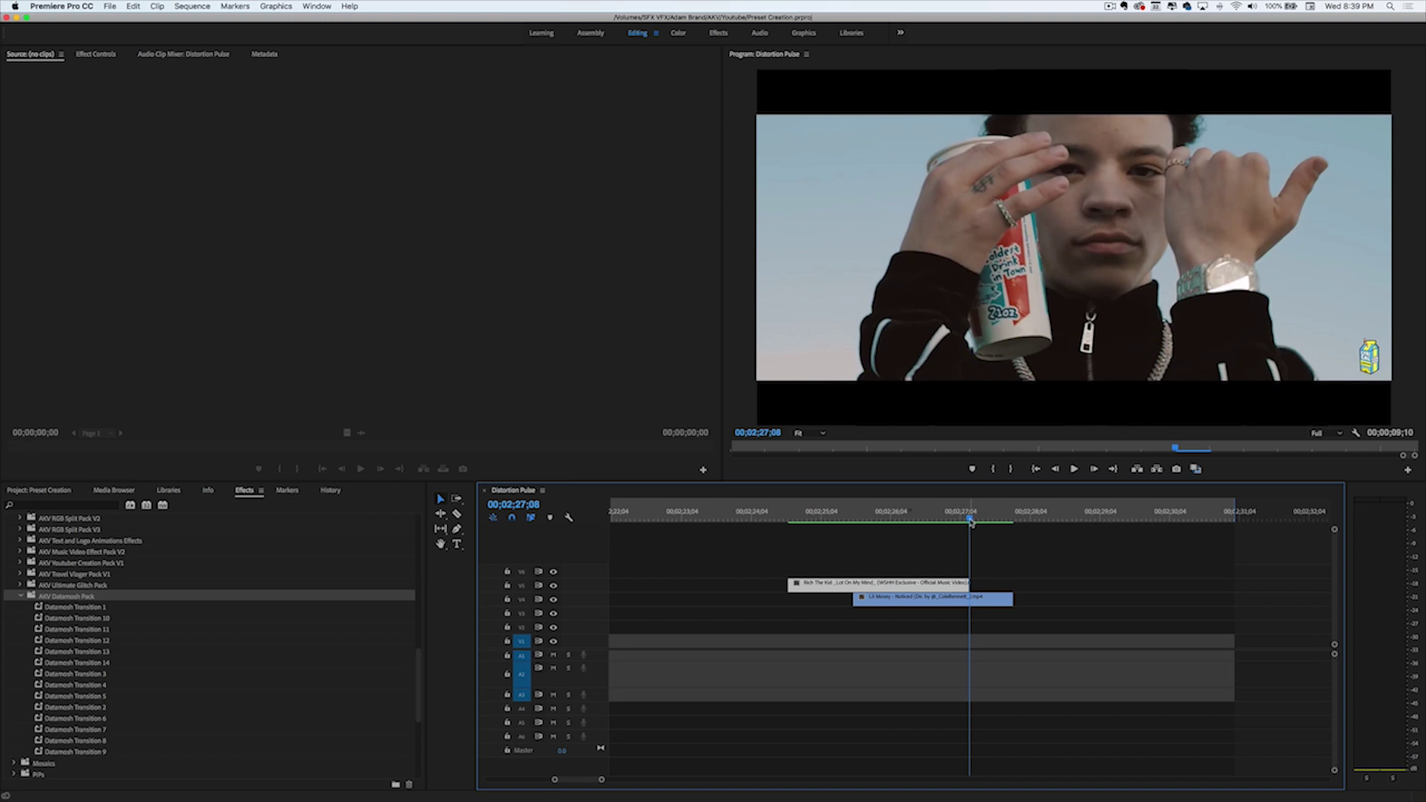
{"action": "key", "text": "Left"}
{"action": "key", "text": "Left"}
{"action": "key", "text": "Left"}
{"action": "key", "text": "Left"}
{"action": "key", "text": "Left"}
{"action": "key", "text": "Left"}
{"action": "key", "text": "Left"}
{"action": "key", "text": "Left"}
{"action": "key", "text": "Left"}
{"action": "key", "text": "Left"}
{"action": "key", "text": "Left"}
{"action": "key", "text": "Left"}
{"action": "key", "text": "Left"}
{"action": "key", "text": "Left"}
{"action": "key", "text": "Left"}
{"action": "key", "text": "Left"}
{"action": "key", "text": "Left"}
{"action": "key", "text": "Left"}
{"action": "key", "text": "Left"}
{"action": "key", "text": "Left"}
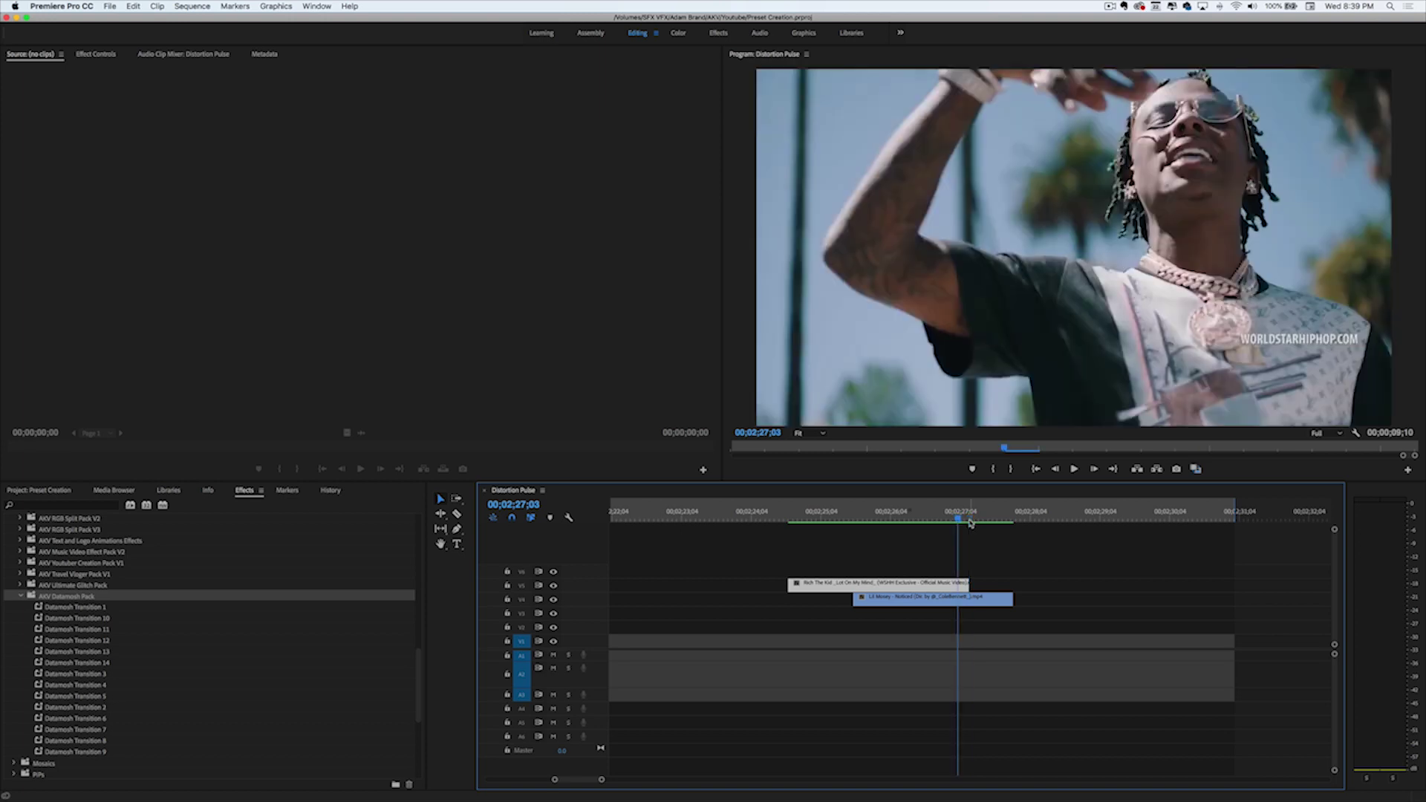
{"action": "key", "text": "Left"}
{"action": "key", "text": "Left"}
{"action": "key", "text": "Left"}
{"action": "key", "text": "Left"}
{"action": "key", "text": "Left"}
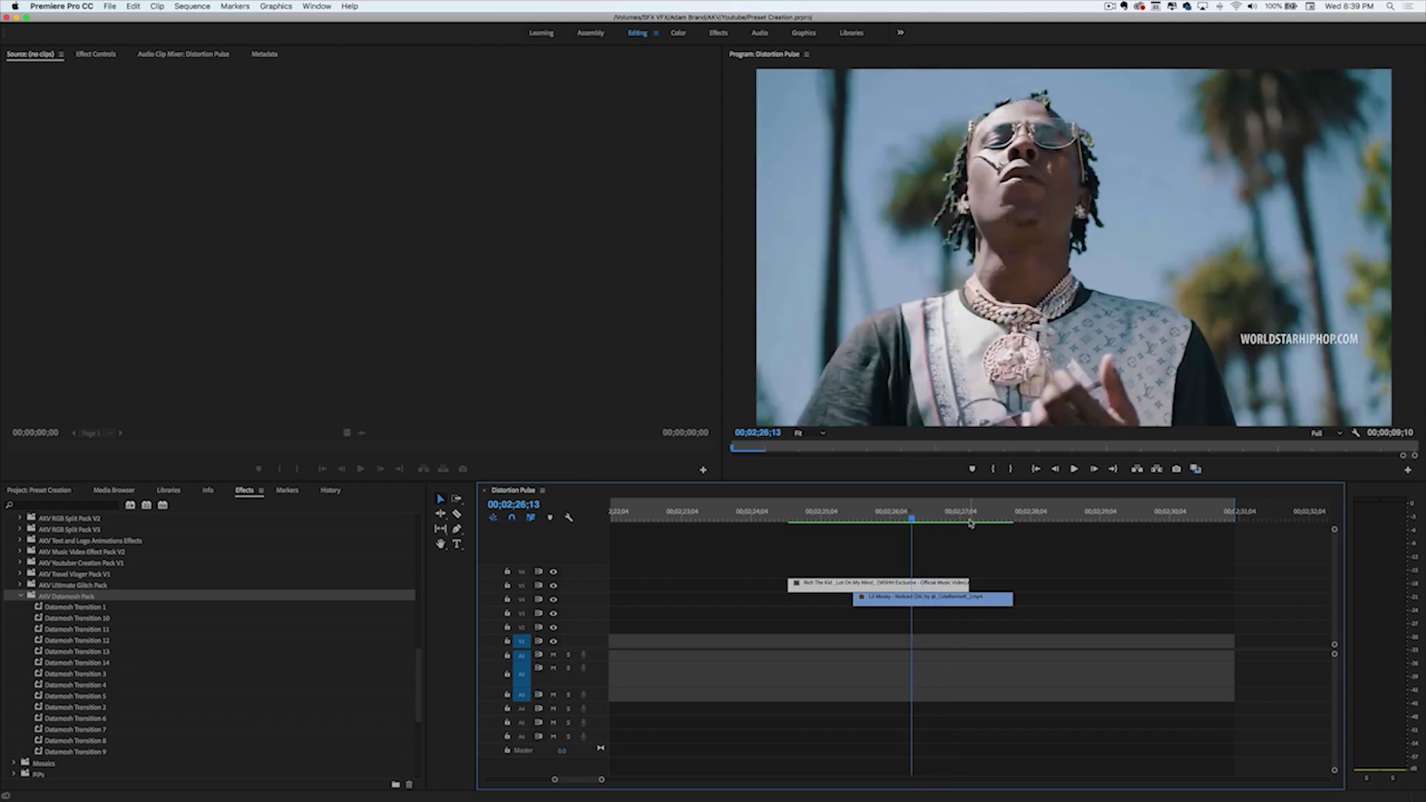
{"action": "key", "text": "Left"}
{"action": "key", "text": "Left"}
{"action": "key", "text": "Left"}
{"action": "key", "text": "Left"}
{"action": "key", "text": "Left"}
{"action": "key", "text": "Left"}
{"action": "key", "text": "Left"}
{"action": "key", "text": "Left"}
{"action": "key", "text": "Left"}
{"action": "key", "text": "Left"}
{"action": "key", "text": "Left"}
{"action": "key", "text": "Left"}
{"action": "key", "text": "Left"}
{"action": "key", "text": "Left"}
{"action": "key", "text": "Left"}
{"action": "key", "text": "Left"}
{"action": "key", "text": "Left"}
{"action": "key", "text": "Left"}
{"action": "key", "text": "Left"}
{"action": "key", "text": "Left"}
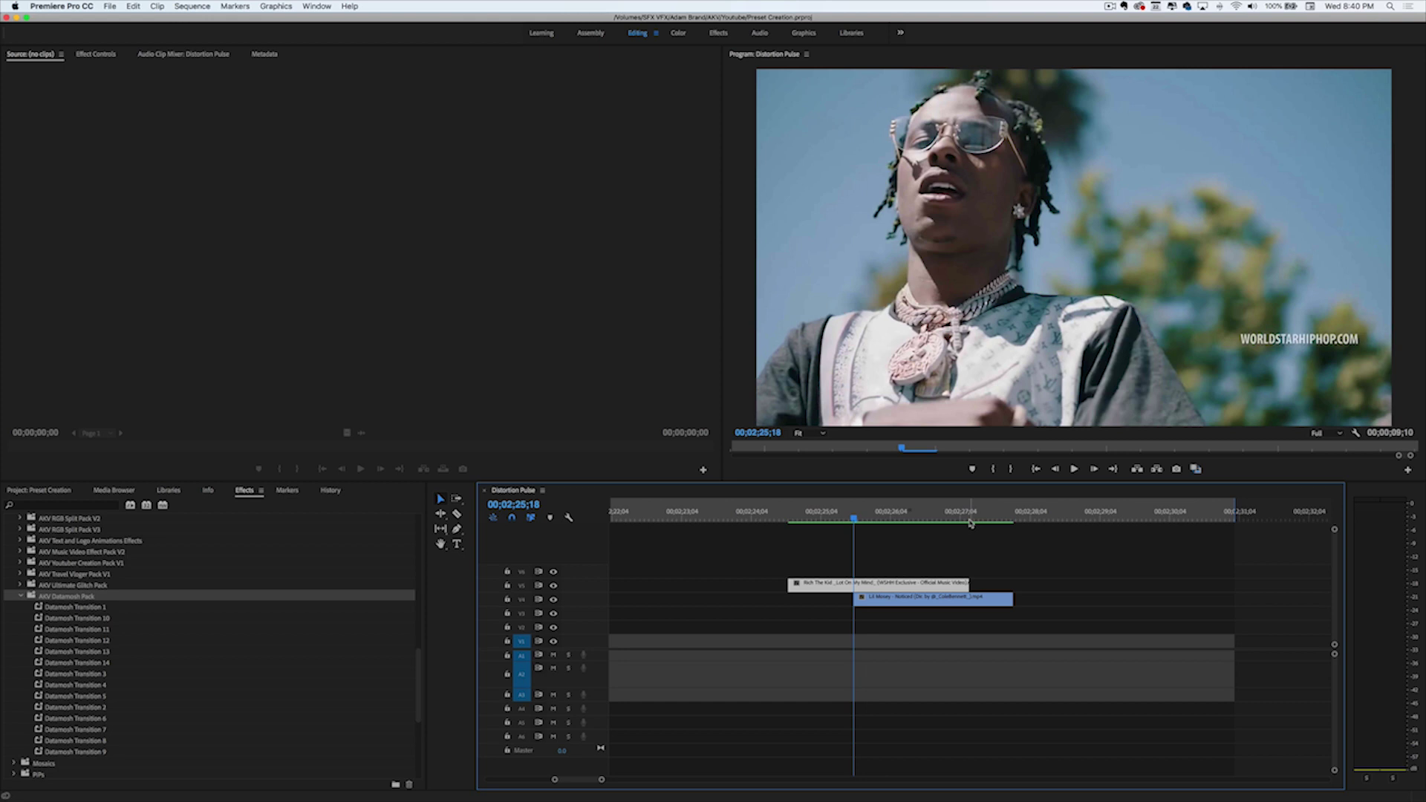
{"action": "key", "text": "super+k"}
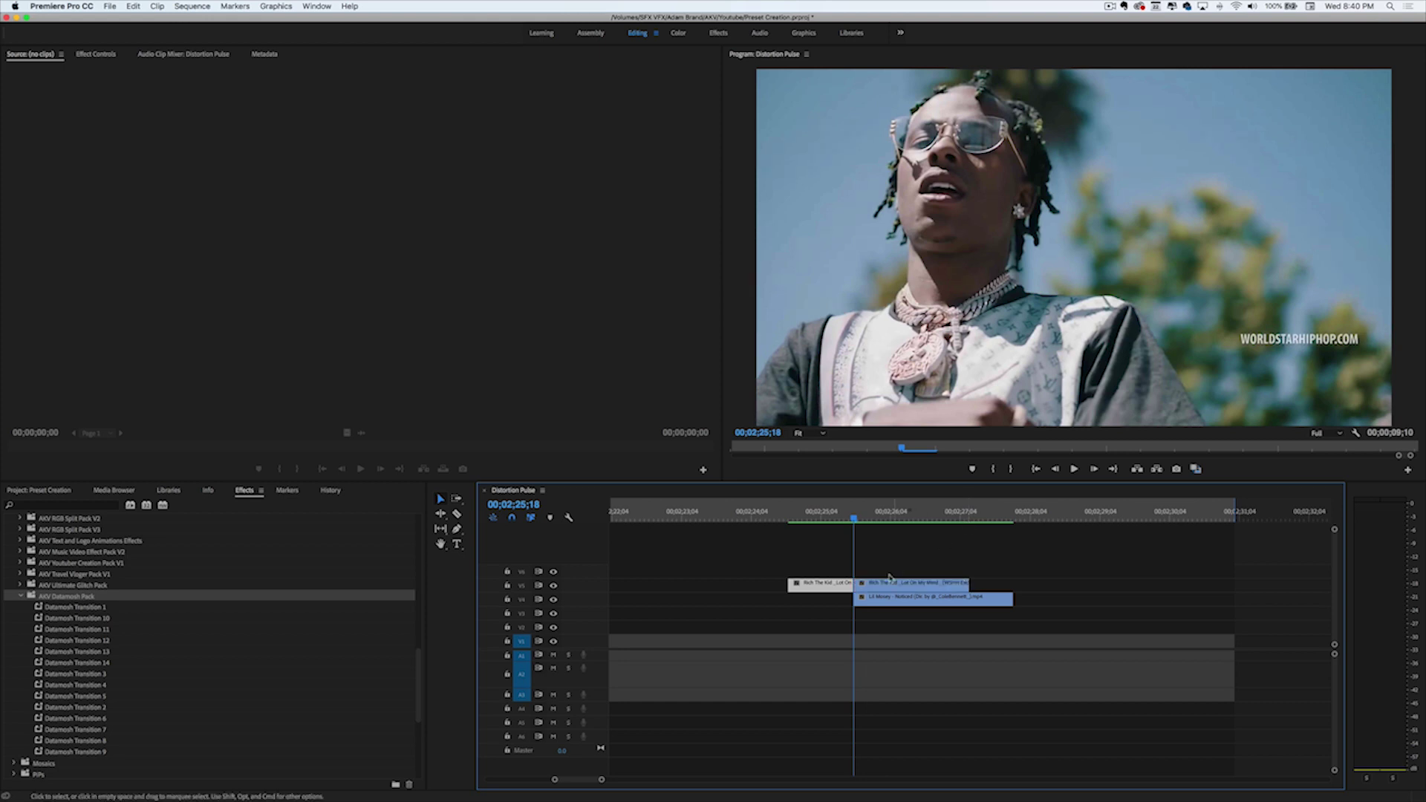
{"action": "left_click_drag", "start_coordinate": [49, 606], "coordinate": [846, 581]}
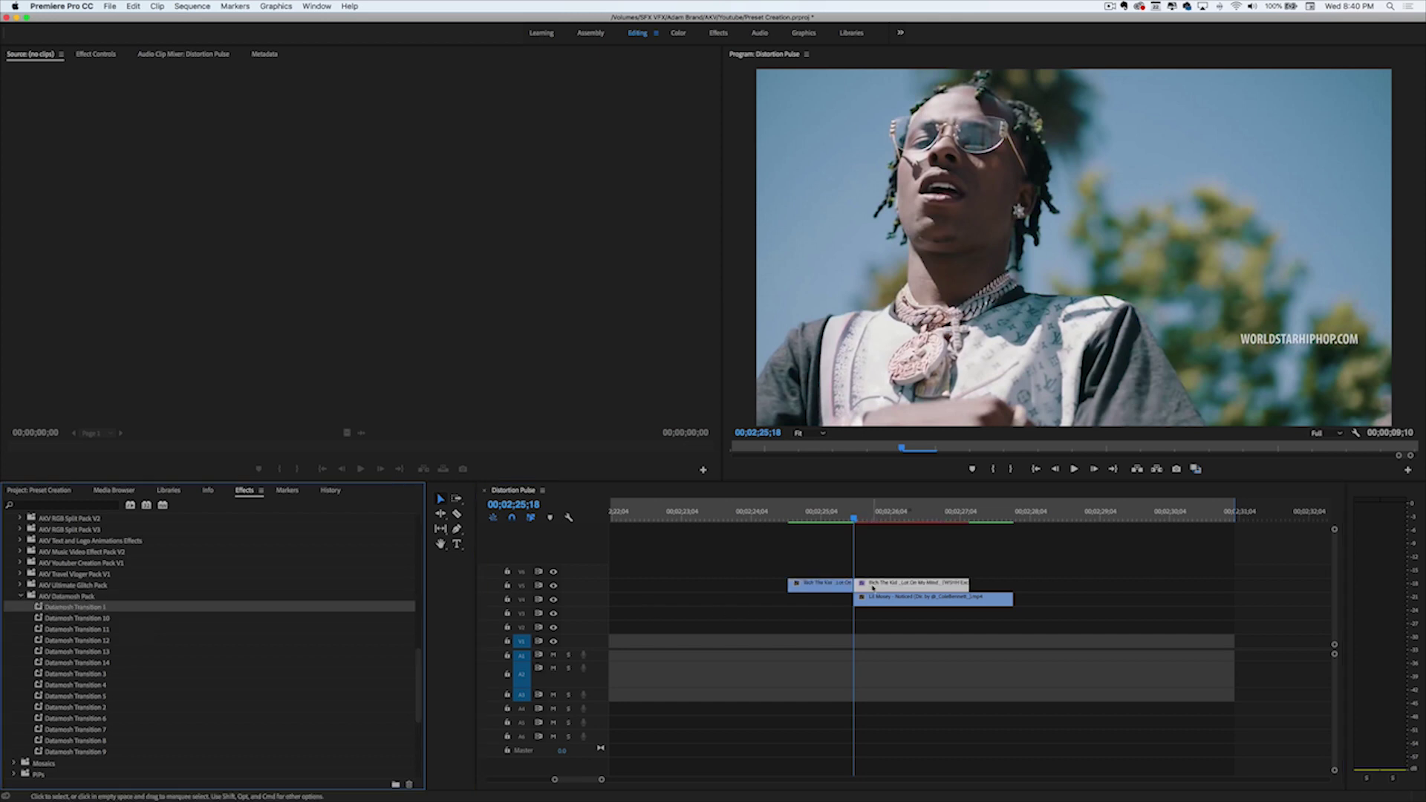
Zoom in and play the transition from 00;02;24;18, just before the cut
{"action": "left_click", "coordinate": [784, 517]}
{"action": "key", "text": "i"}
{"action": "key", "text": "equal"}
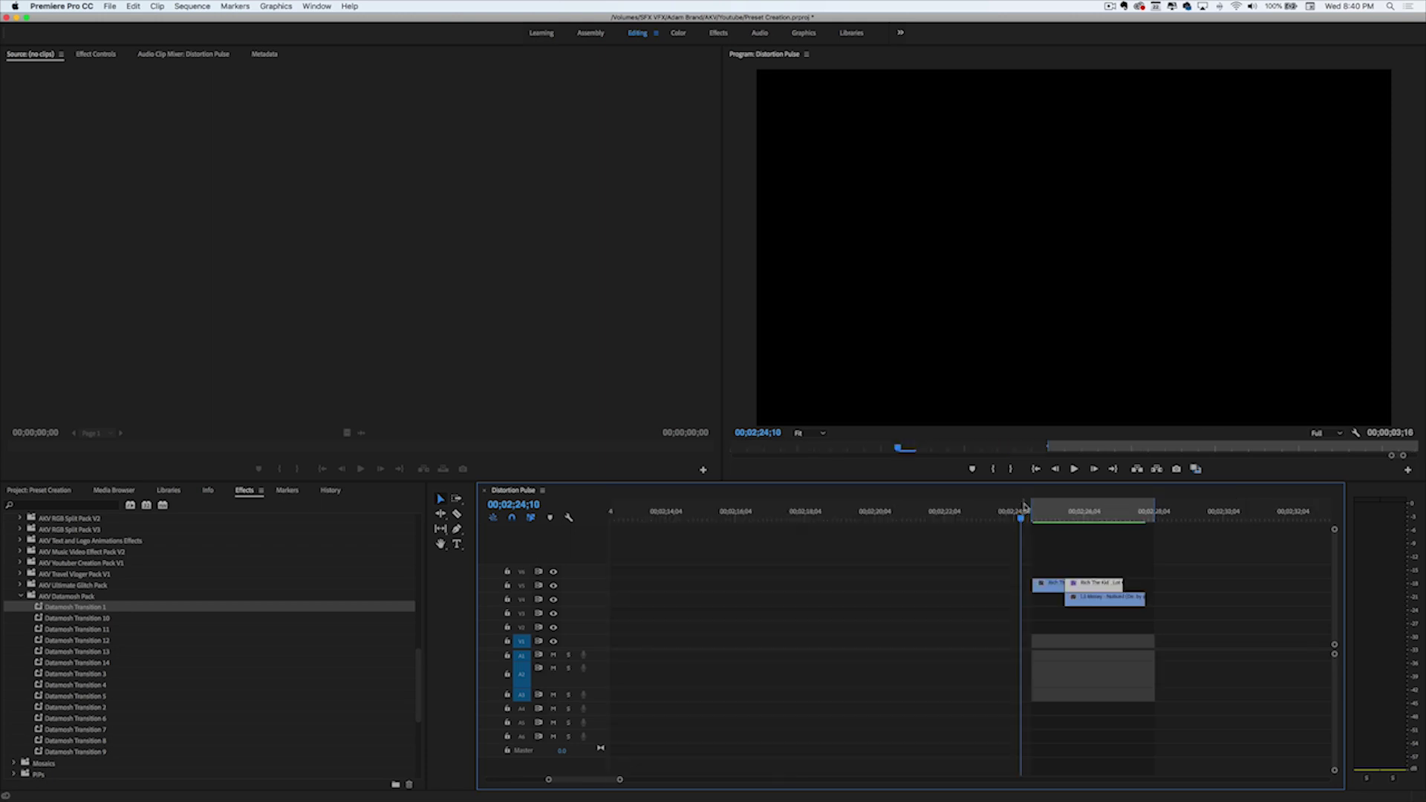
{"action": "key", "text": "Left"}
{"action": "key", "text": "Left"}
{"action": "key", "text": "Left"}
{"action": "key", "text": "Left"}
{"action": "key", "text": "Left"}
{"action": "key", "text": "Left"}
{"action": "key", "text": "Left"}
{"action": "key", "text": "Left"}
{"action": "left_click", "coordinate": [1006, 515]}
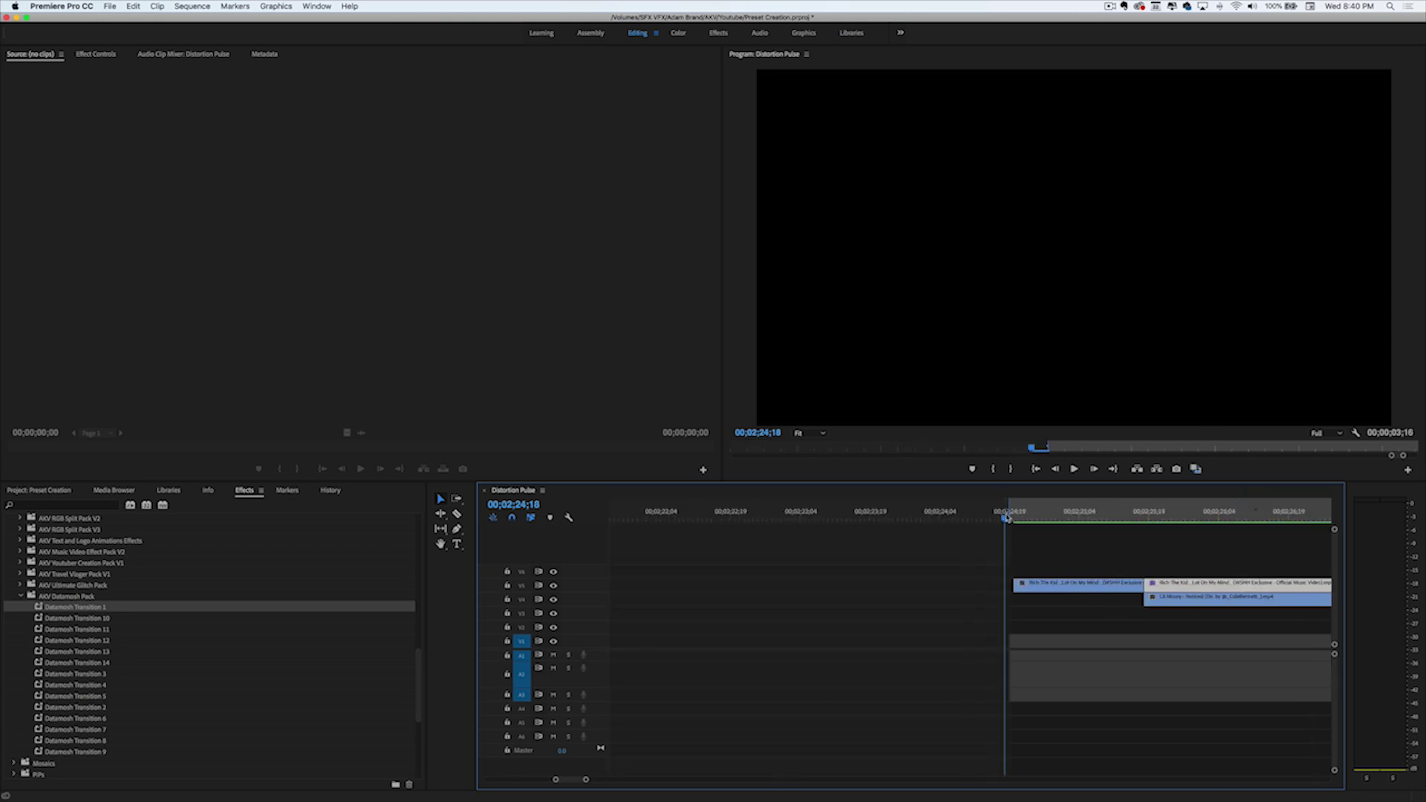
{"action": "key", "text": "space"}
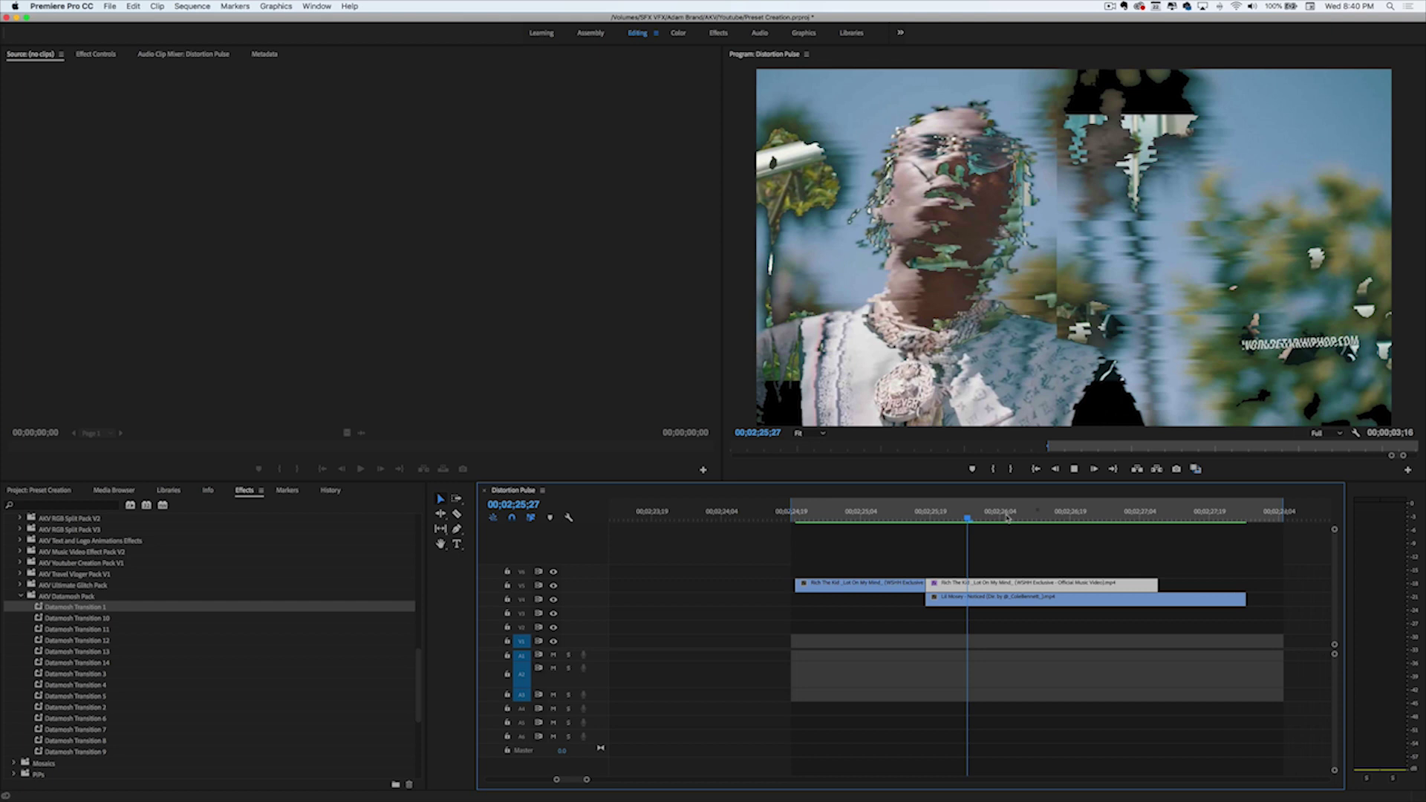
{"action": "key", "text": "space"}
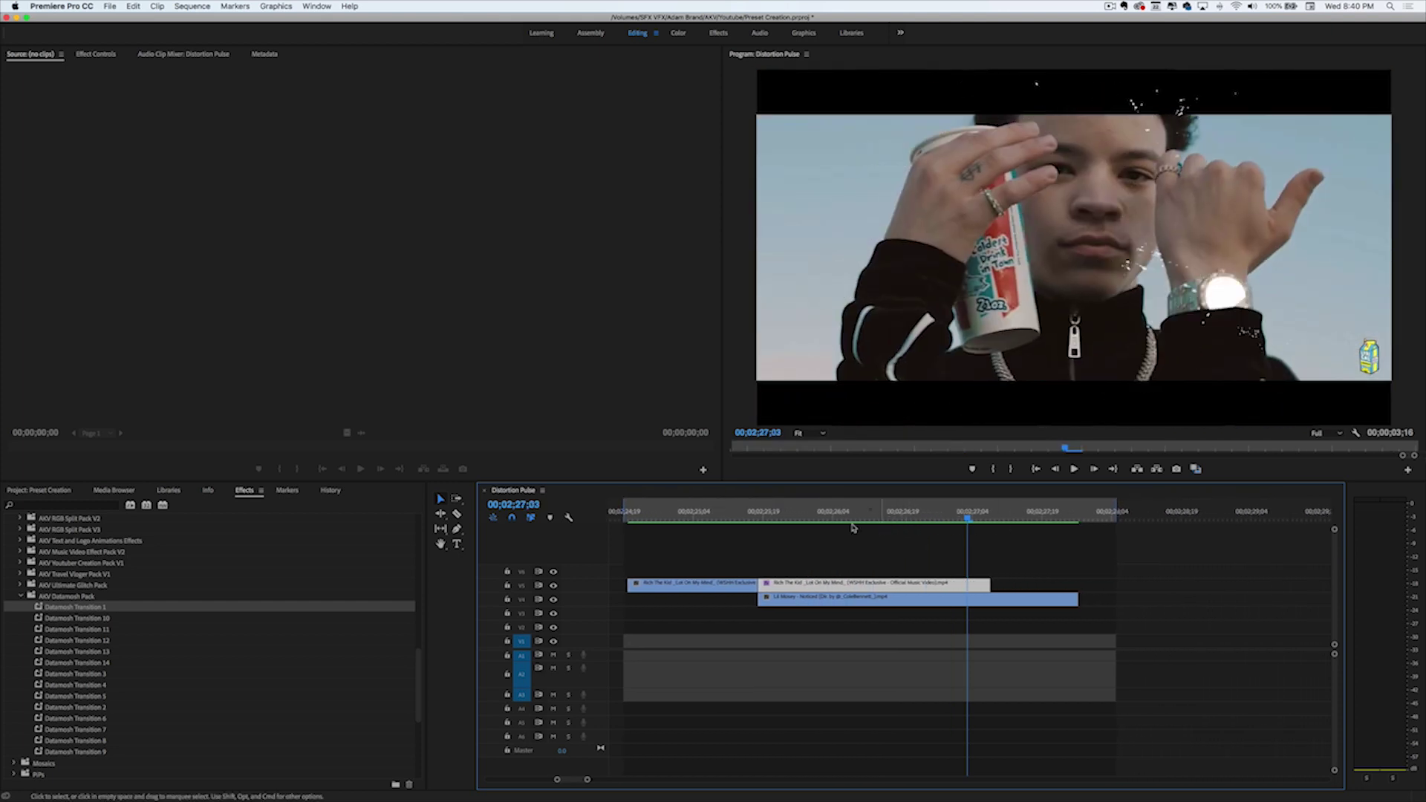
From 00;02;25;07, zoom out, scrub through the datamosh frames, and play the transition again
{"action": "scroll", "coordinate": [703, 516], "scroll_direction": "right", "scroll_amount": 1}
{"action": "left_click", "coordinate": [690, 516]}
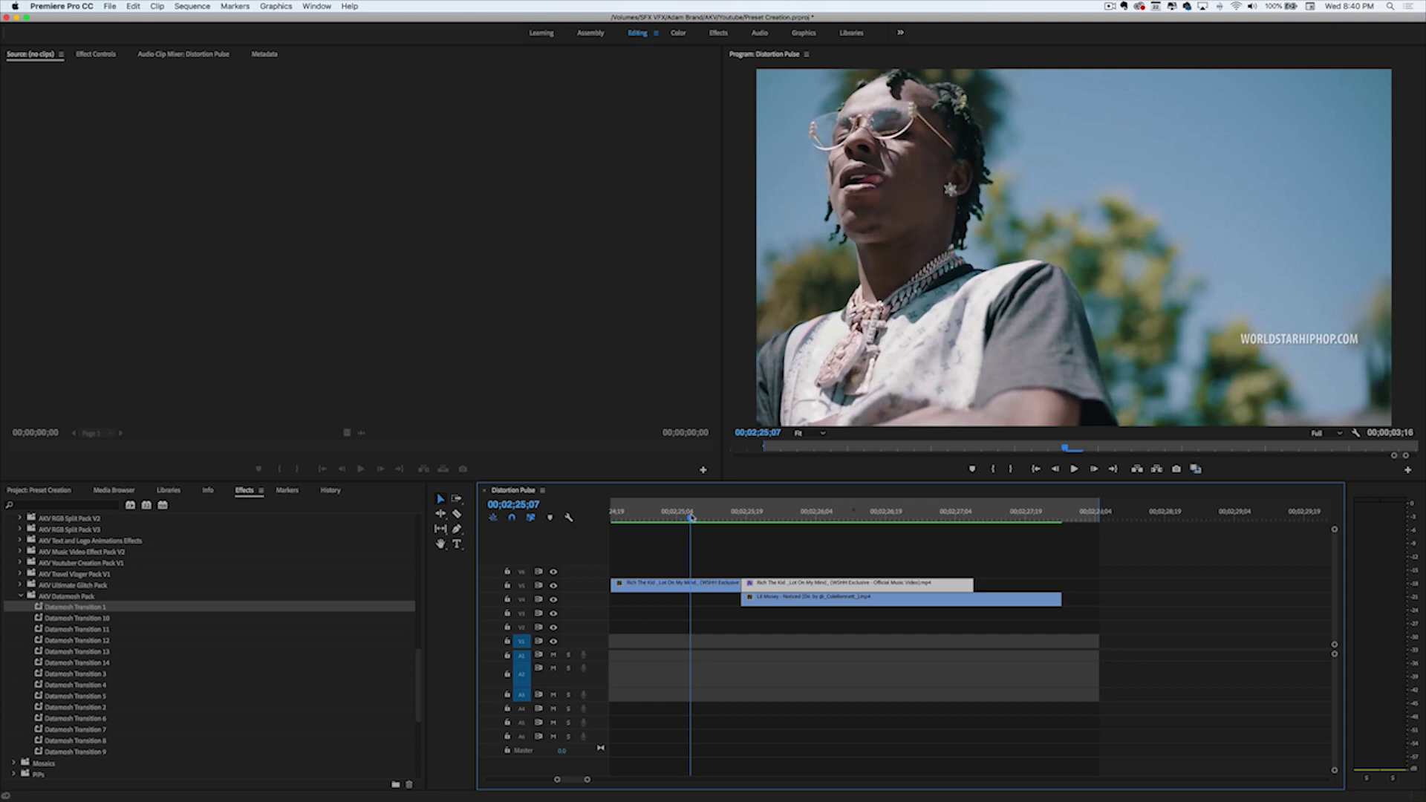
{"action": "key", "text": "minus"}
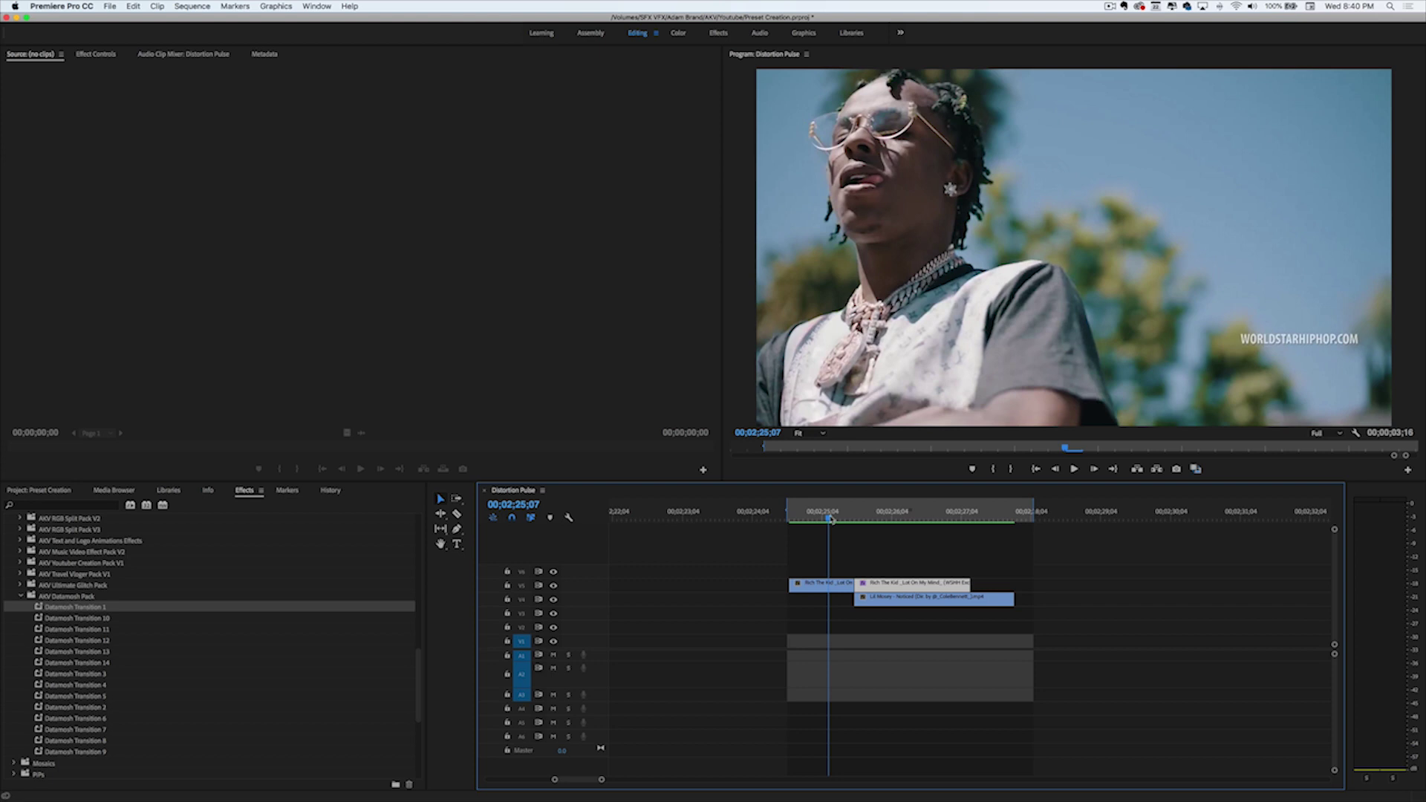
{"action": "left_click_drag", "start_coordinate": [829, 520], "coordinate": [875, 520]}
{"action": "key", "text": "space"}
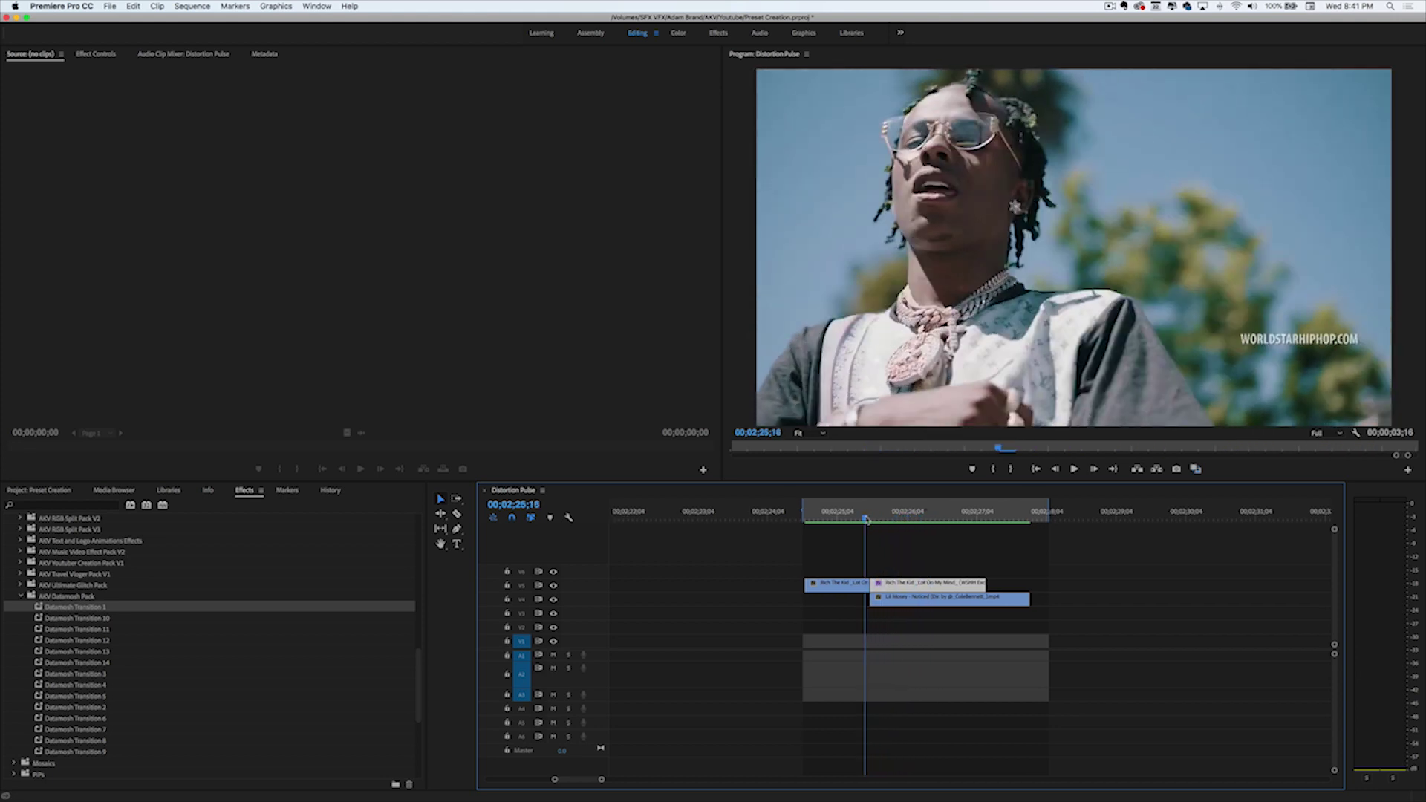
{"action": "key", "text": "space"}
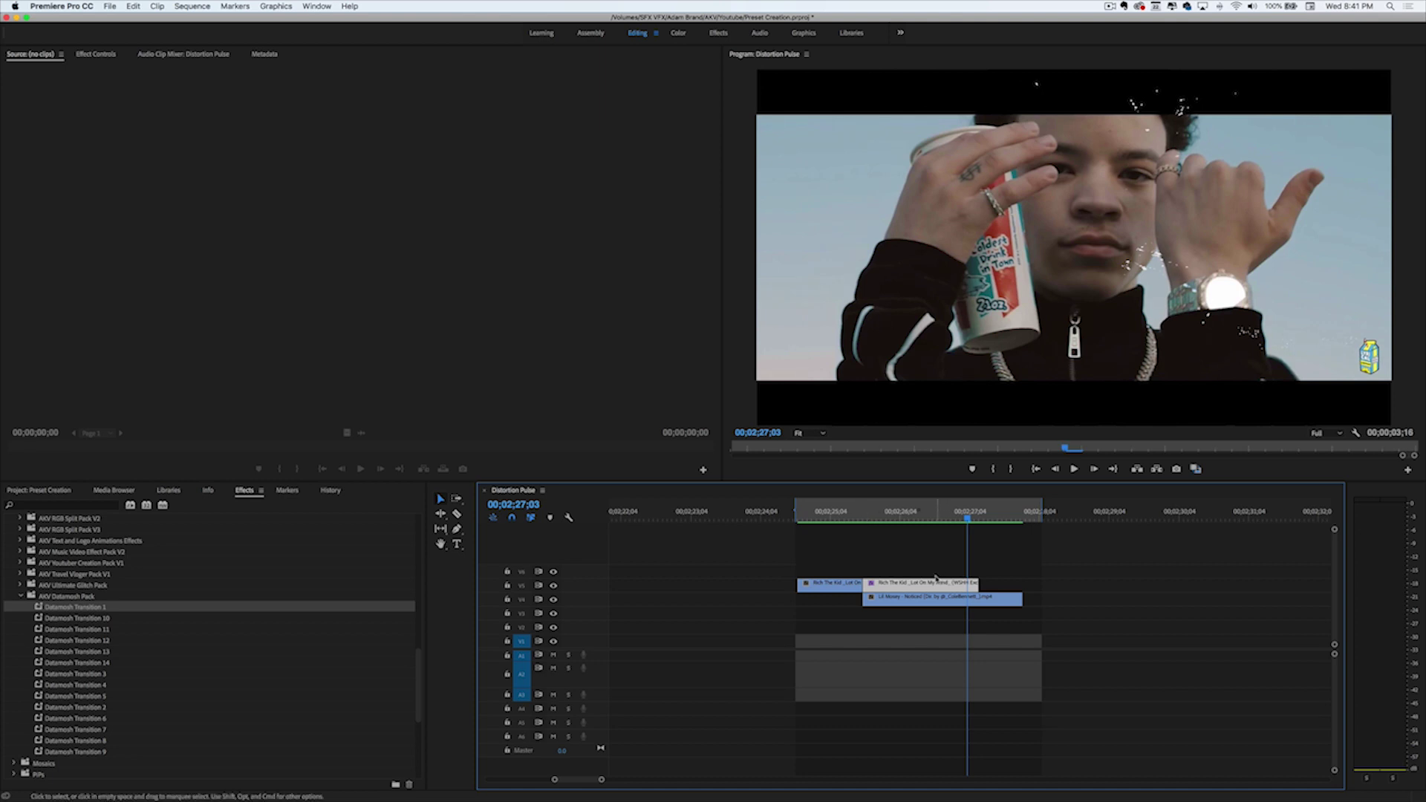
Replay the pink-splatter datamosh cut several times, ending with the playhead at 00;02;24;16
{"action": "left_click", "coordinate": [946, 518]}
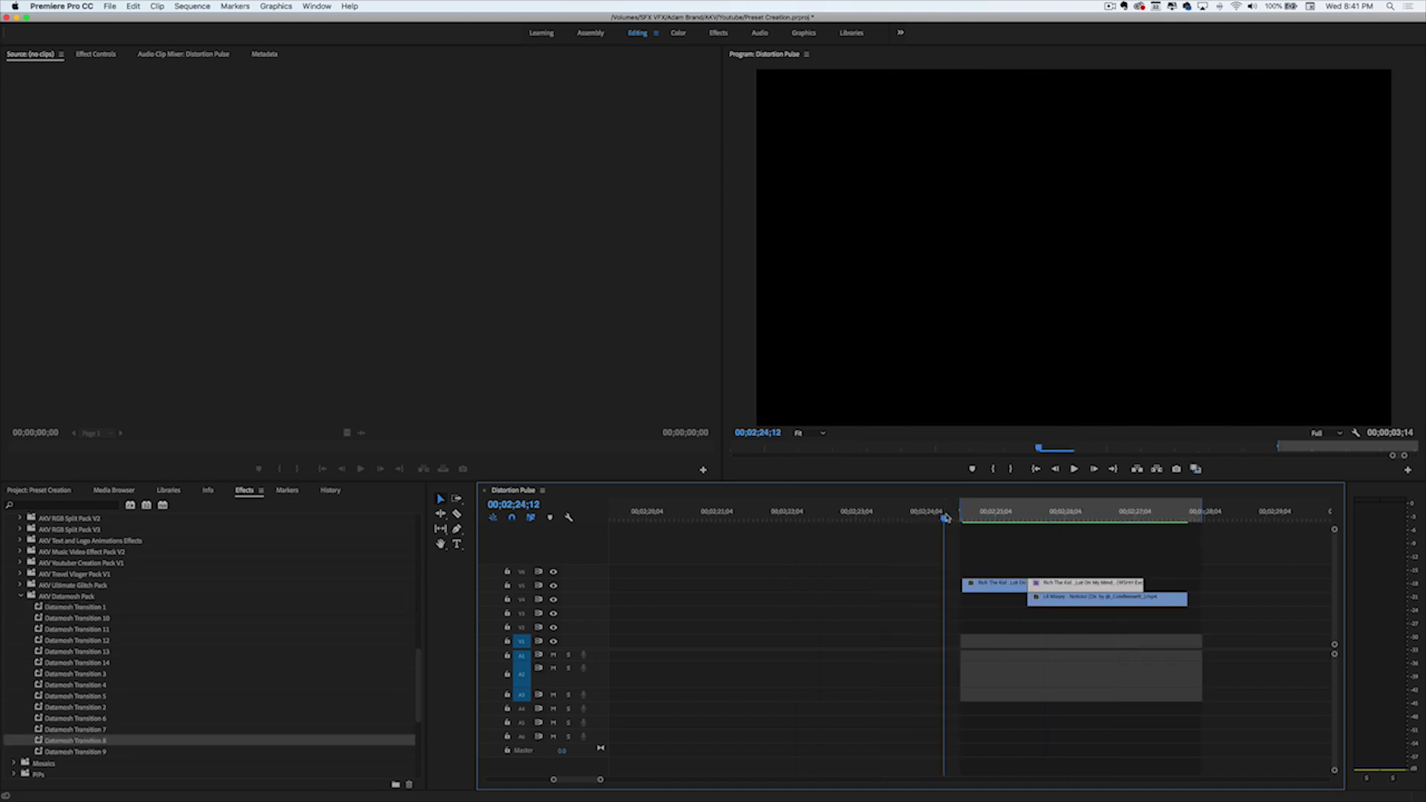
{"action": "key", "text": "space"}
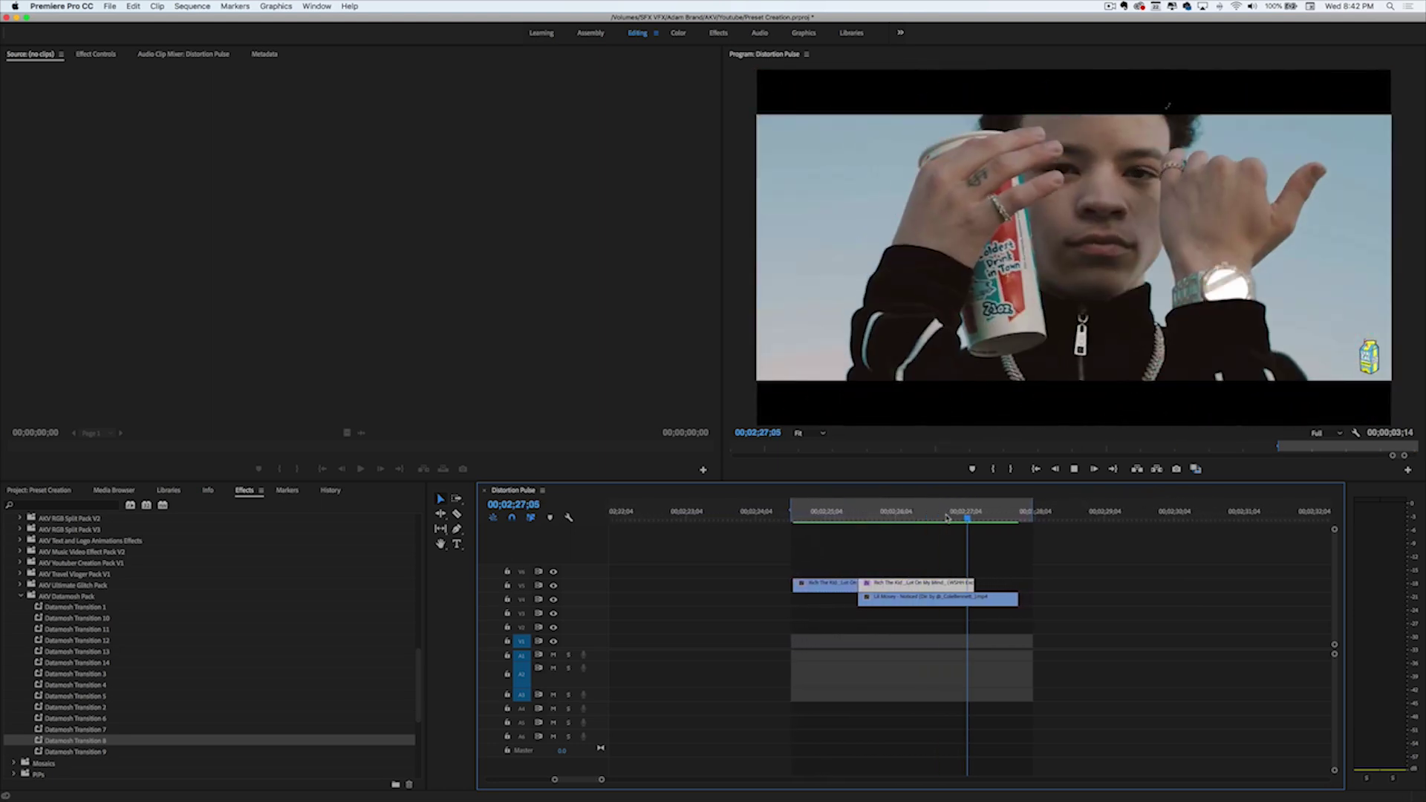
{"action": "mouse_move", "coordinate": [932, 517]}
{"action": "left_mouse_down"}
{"action": "mouse_move", "coordinate": [793, 520]}
{"action": "mouse_move", "coordinate": [906, 518]}
{"action": "left_mouse_up"}
{"action": "key", "text": "space"}
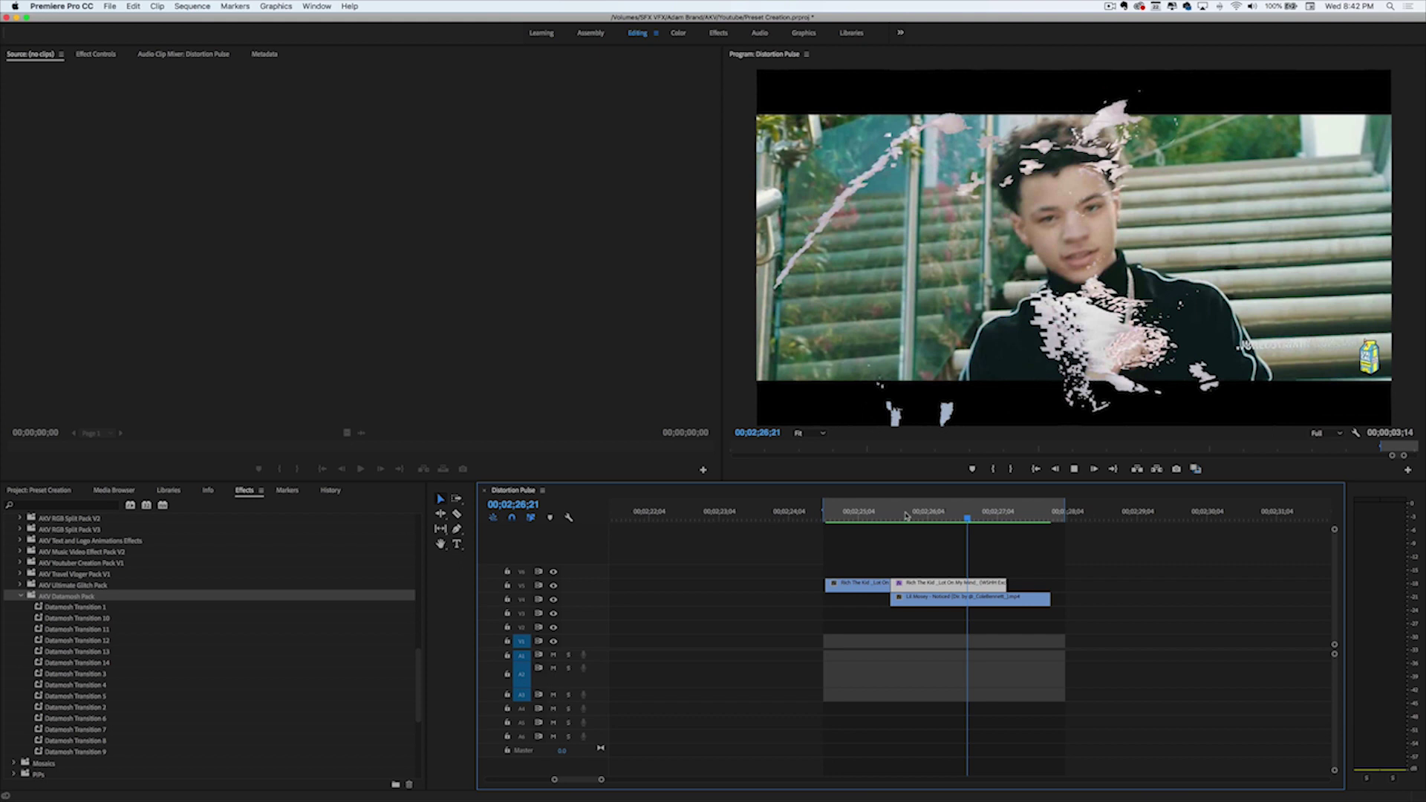
{"action": "left_click", "coordinate": [755, 519]}
{"action": "key", "text": "space"}
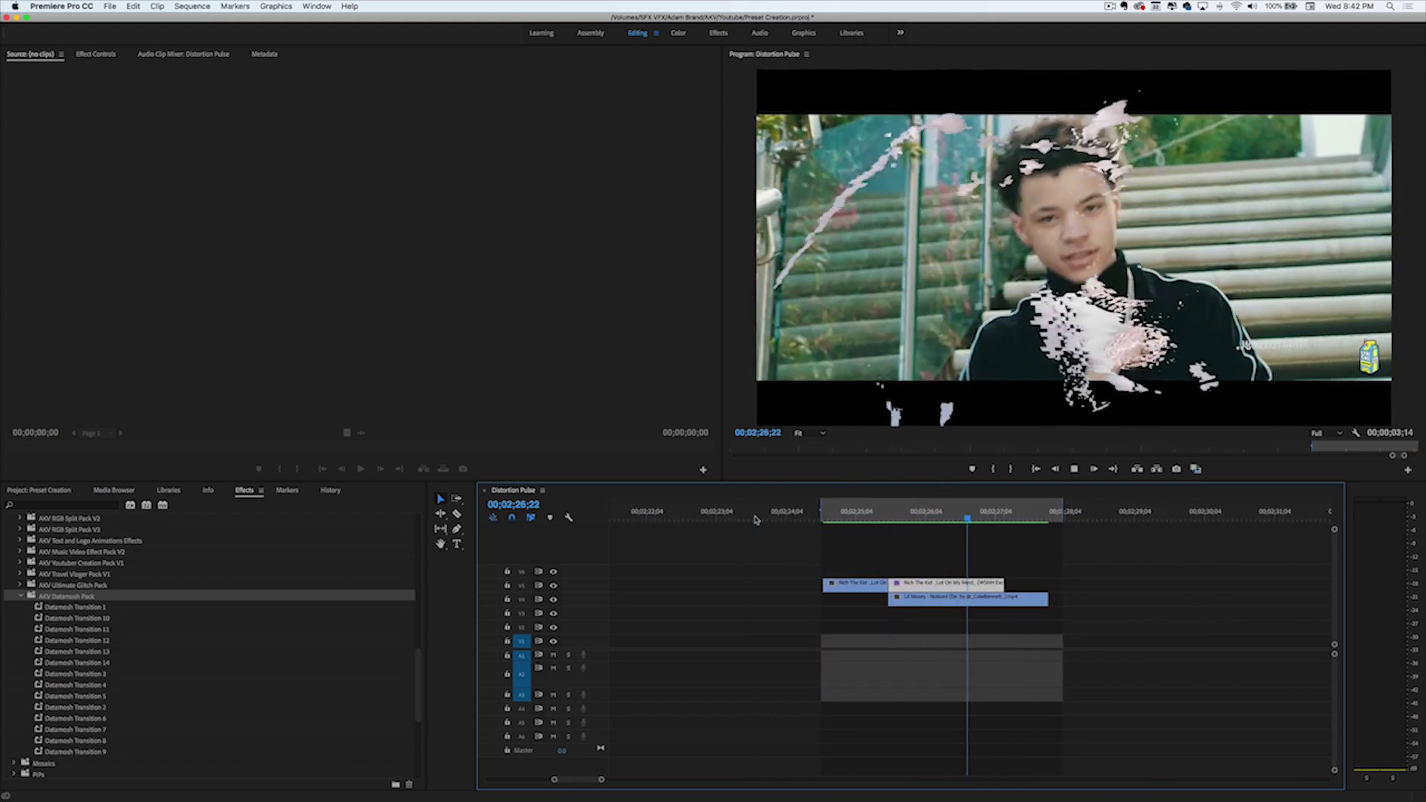
{"action": "key", "text": "space"}
{"action": "left_click", "coordinate": [796, 517]}
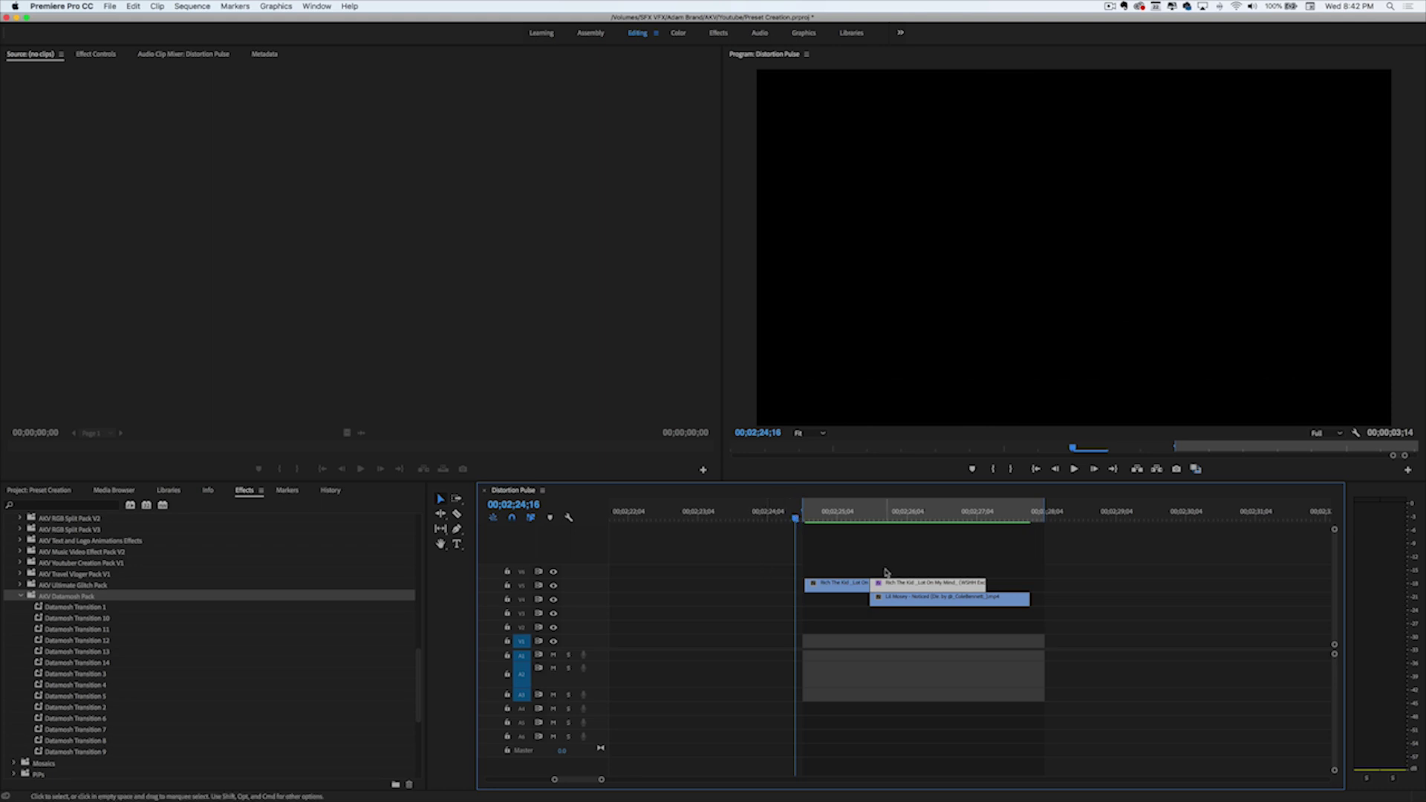
{"action": "key", "text": "space"}
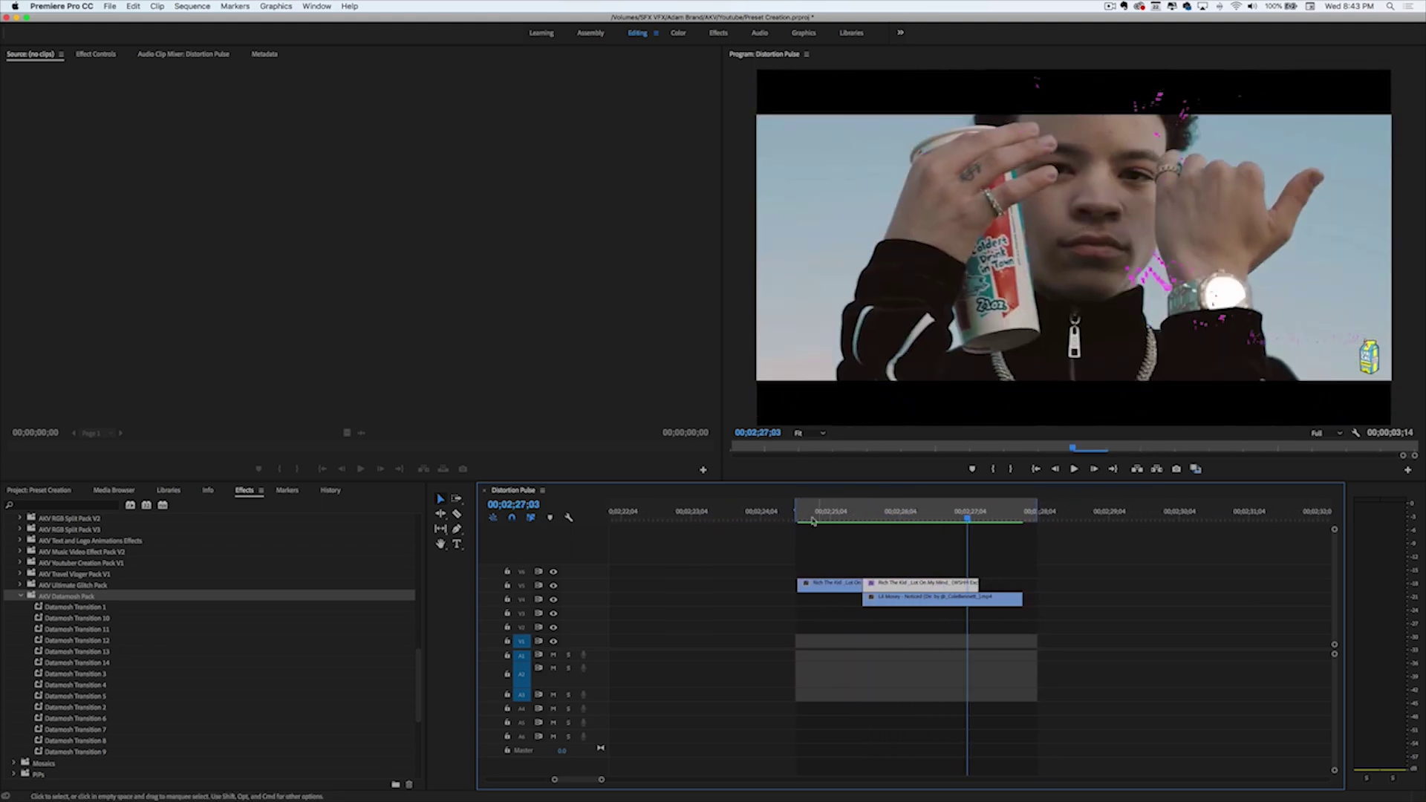
{"action": "left_click", "coordinate": [789, 518]}
{"action": "left_click_drag", "start_coordinate": [789, 512], "coordinate": [880, 520]}
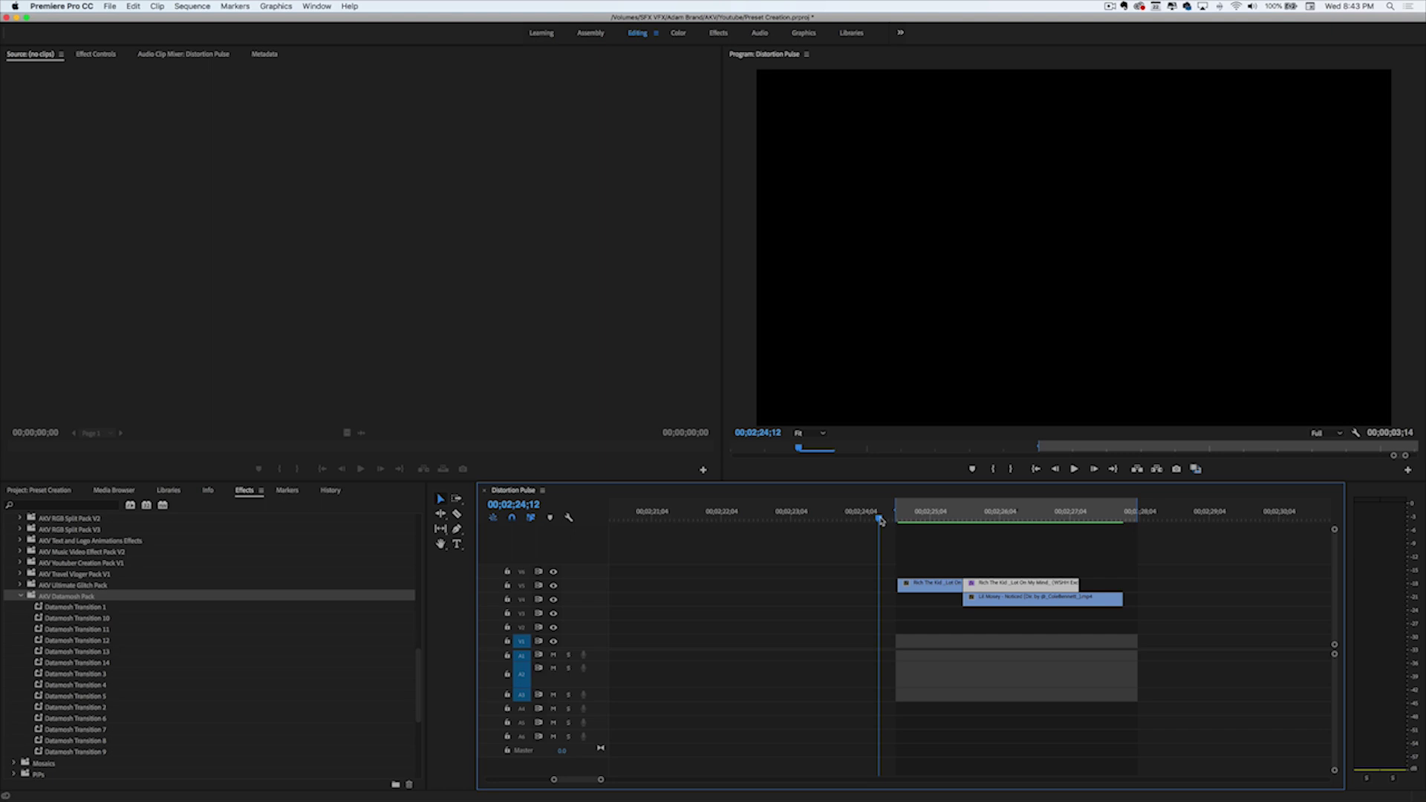